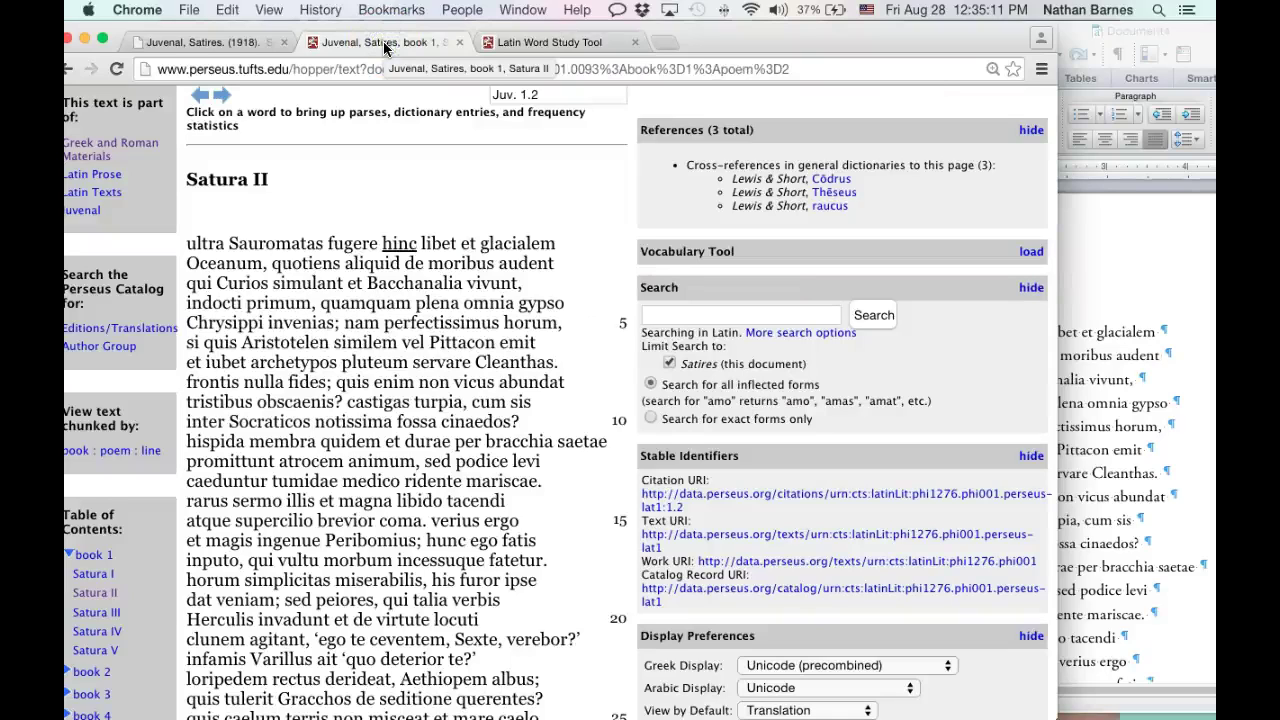
- Open the English translation of Satire 2 on tertullian.org and highlight the word "Sarmatia" in its opening sentence
{"action": "left_click", "coordinate": [566, 202]}
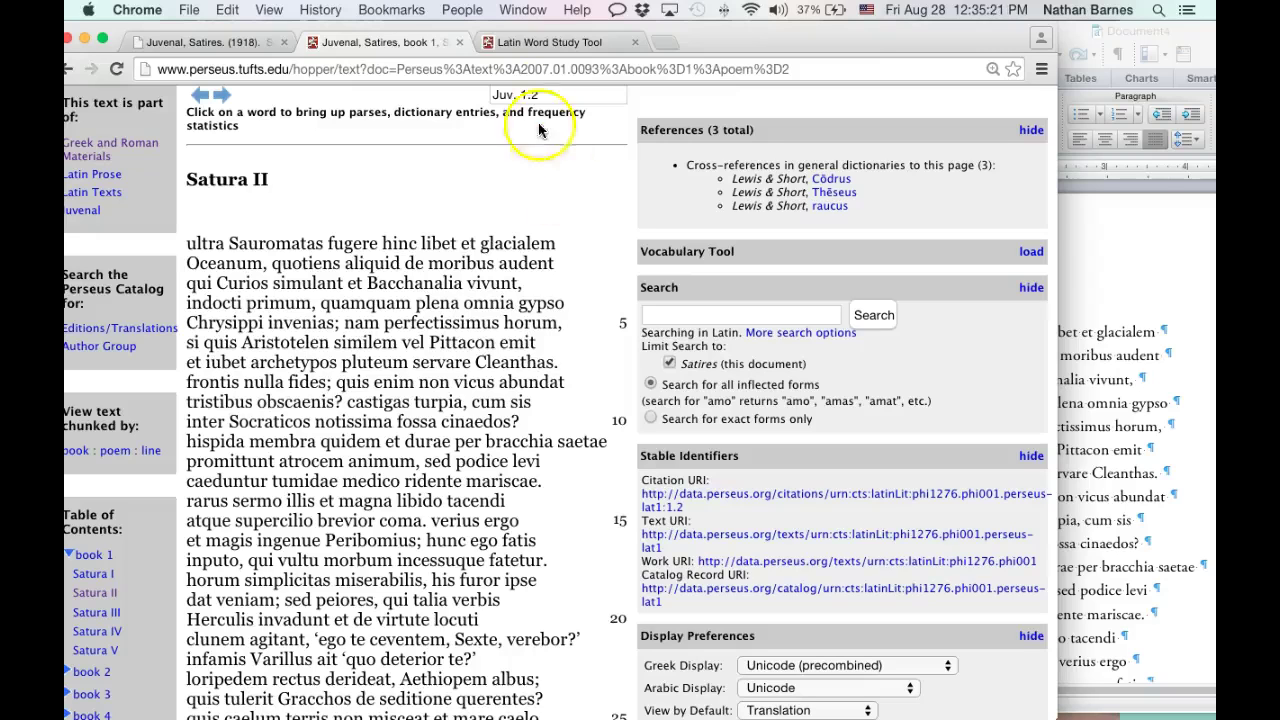
{"action": "left_click", "coordinate": [251, 39]}
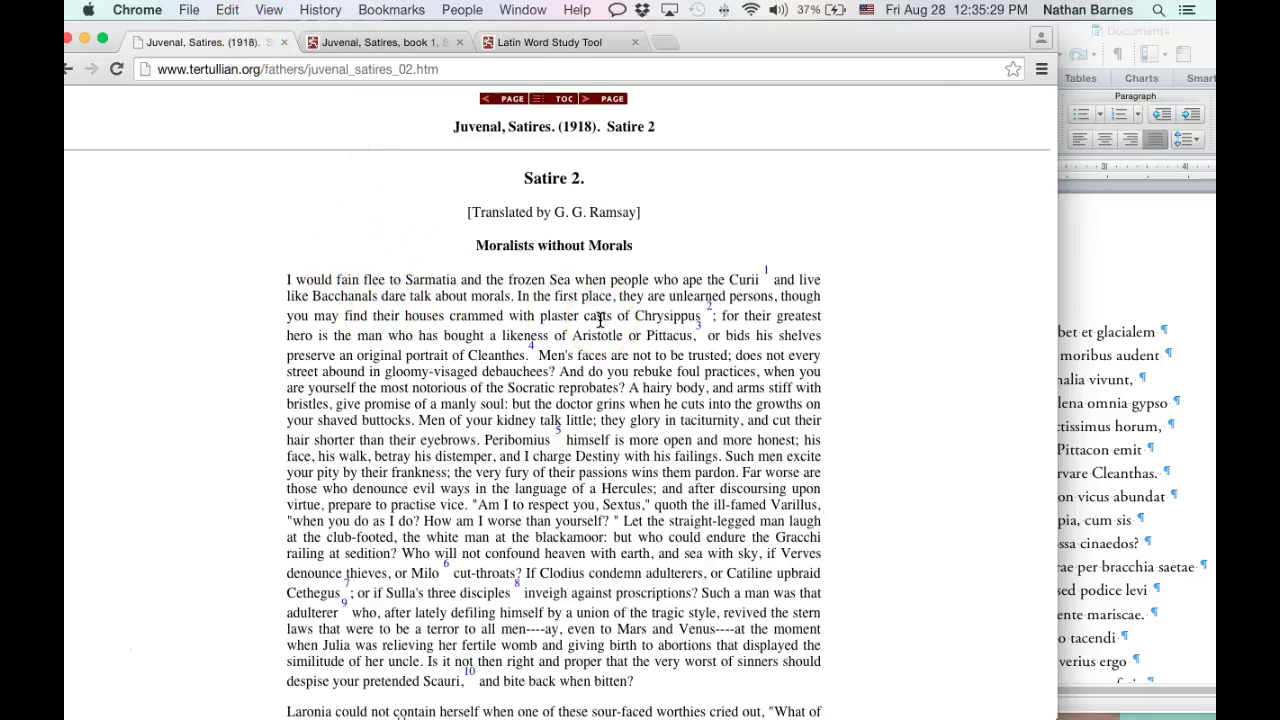
{"action": "left_click", "coordinate": [416, 277]}
{"action": "double_click", "coordinate": [416, 277]}
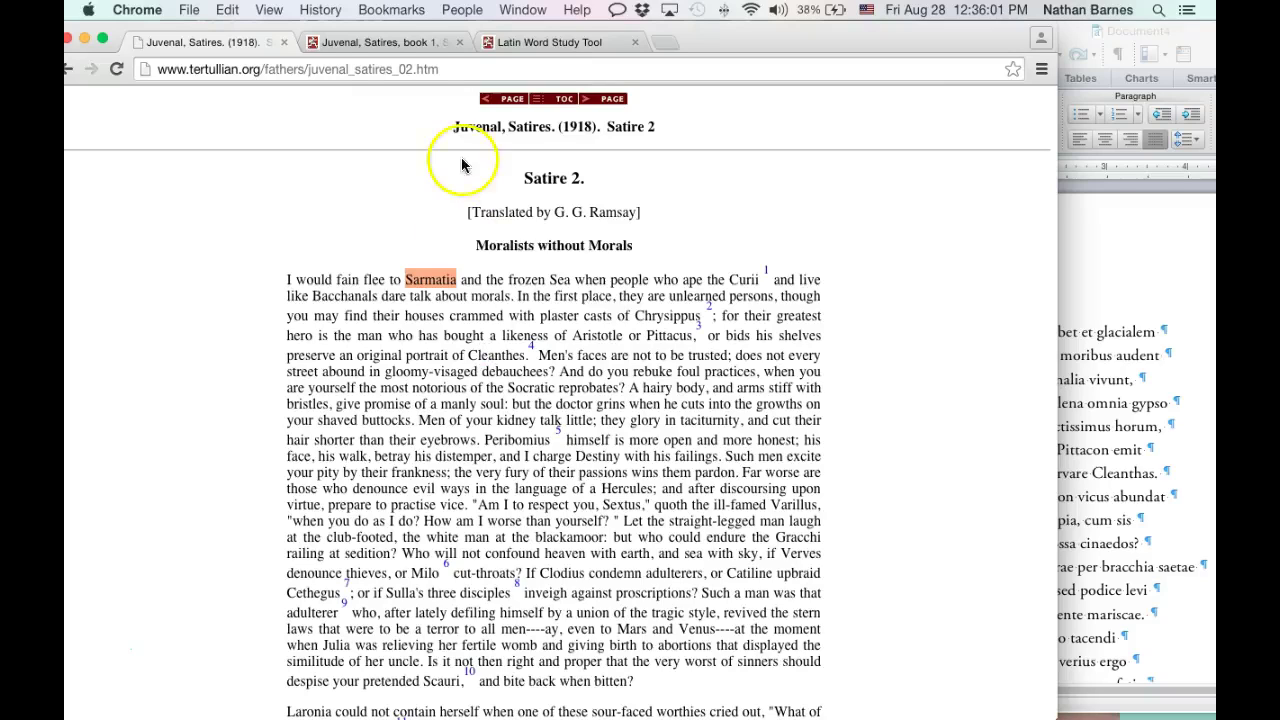
- Return to the Perseus Latin text of Juvenal's Satires and reposition the browser window so its full width is visible
{"action": "left_click", "coordinate": [402, 48]}
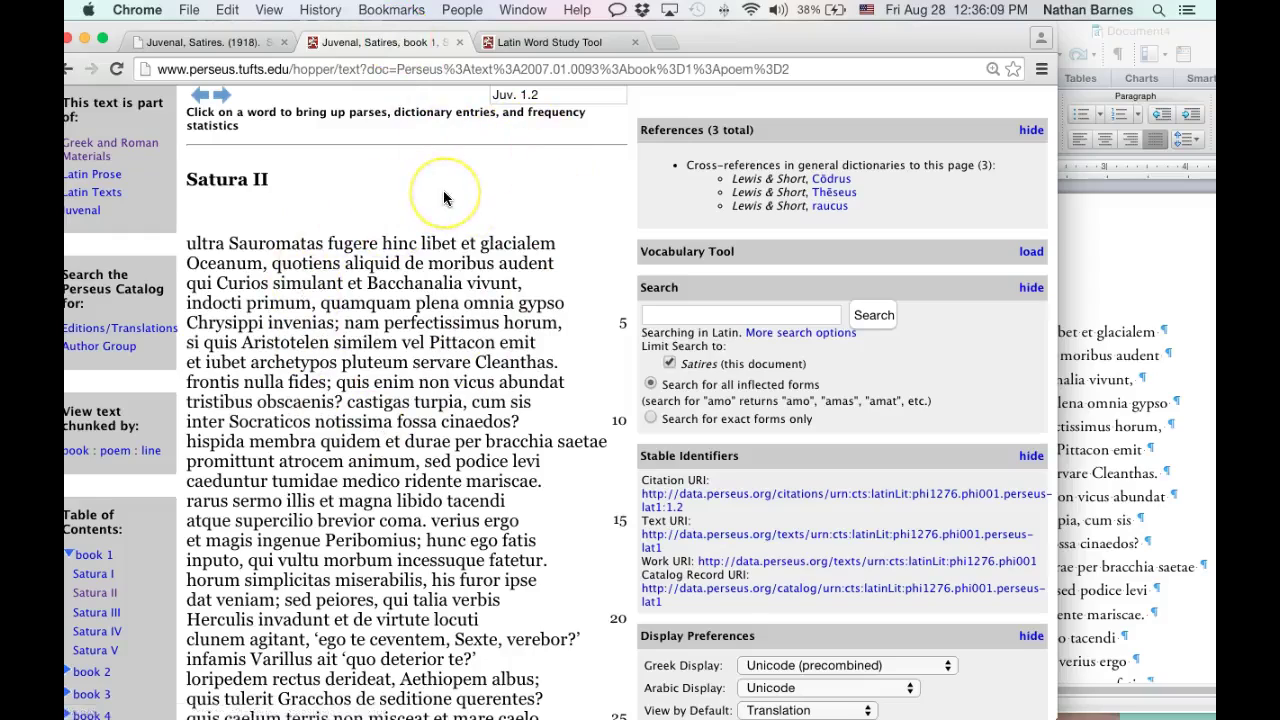
{"action": "scroll", "coordinate": [440, 197], "scroll_direction": "up", "scroll_amount": 2}
{"action": "scroll", "coordinate": [443, 198], "scroll_direction": "left", "scroll_amount": 5}
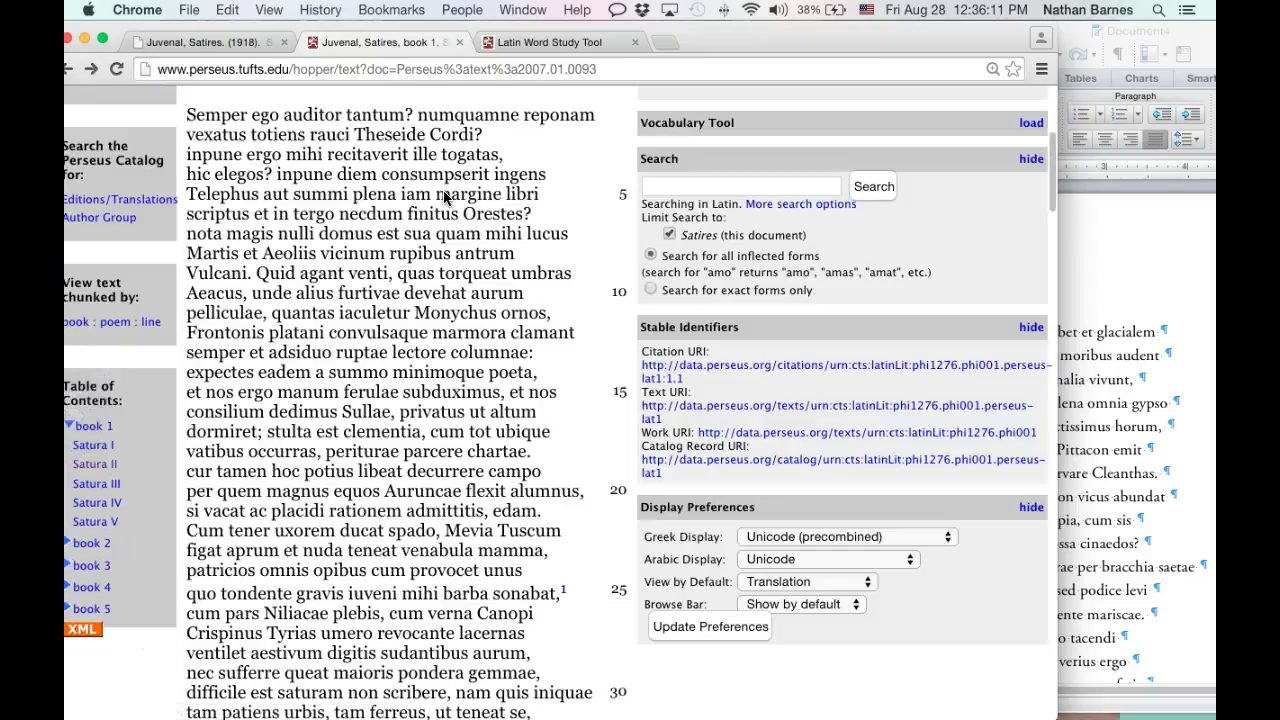
{"action": "scroll", "coordinate": [443, 300], "scroll_direction": "up", "scroll_amount": 5}
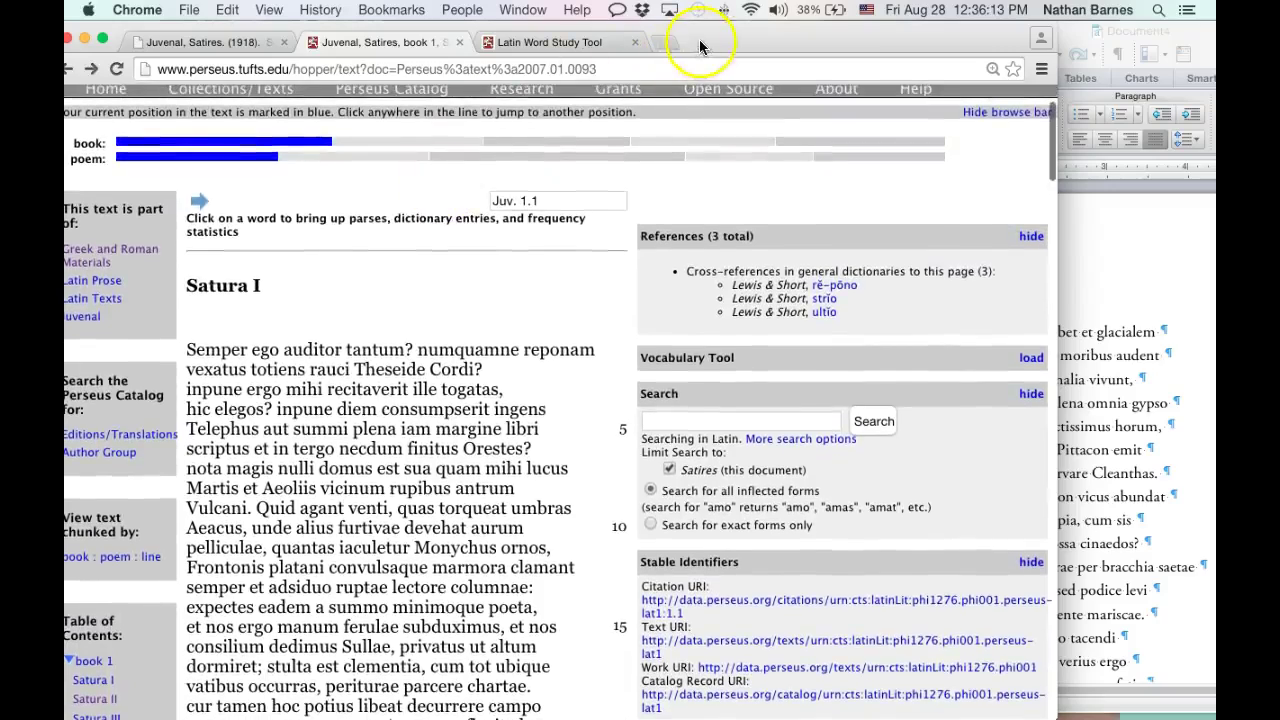
{"action": "left_click_drag", "start_coordinate": [694, 40], "coordinate": [769, 40]}
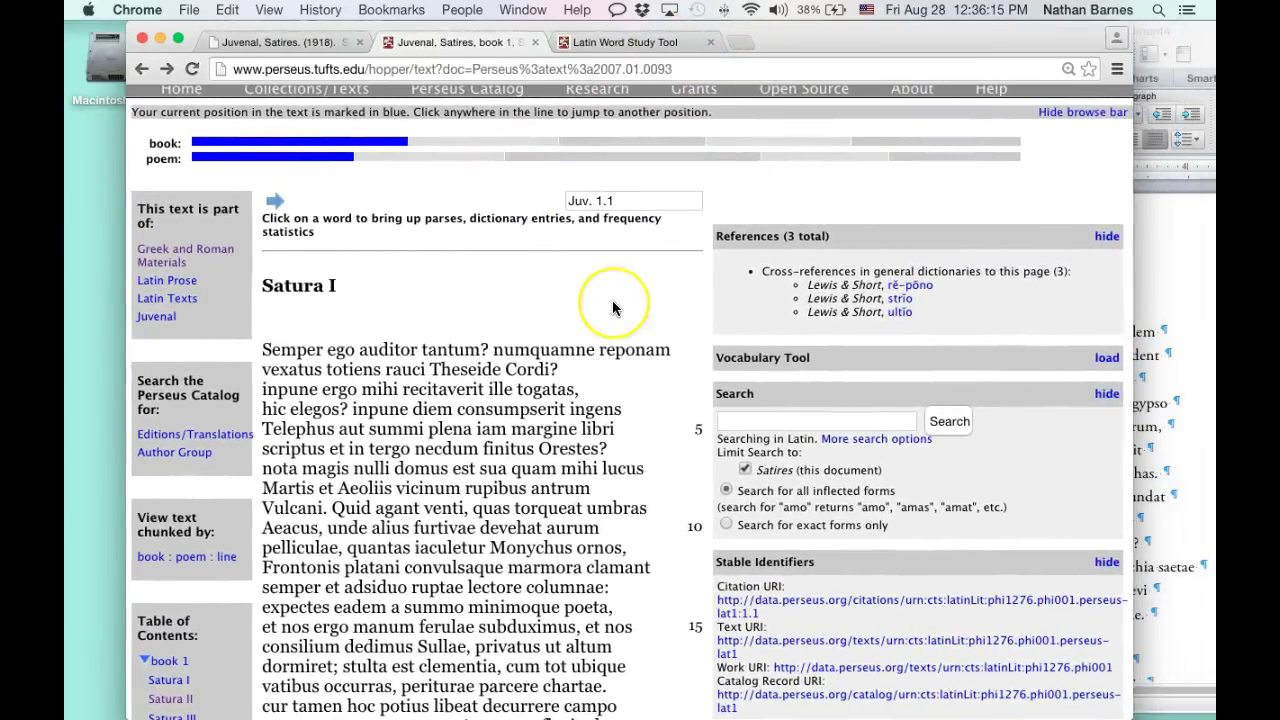
- Open Satura II from book 1 of the Satires and show its opening lines
{"action": "scroll", "coordinate": [619, 286], "scroll_direction": "up", "scroll_amount": 2}
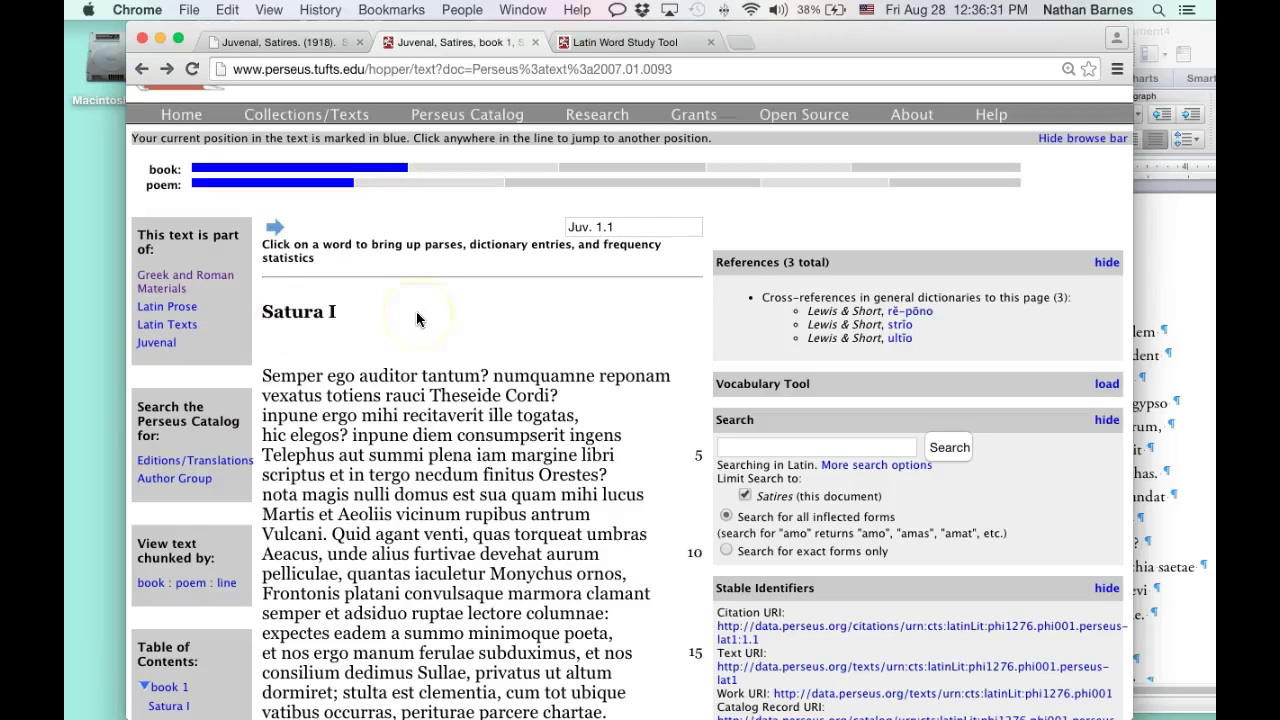
{"action": "scroll", "coordinate": [418, 319], "scroll_direction": "down", "scroll_amount": 5}
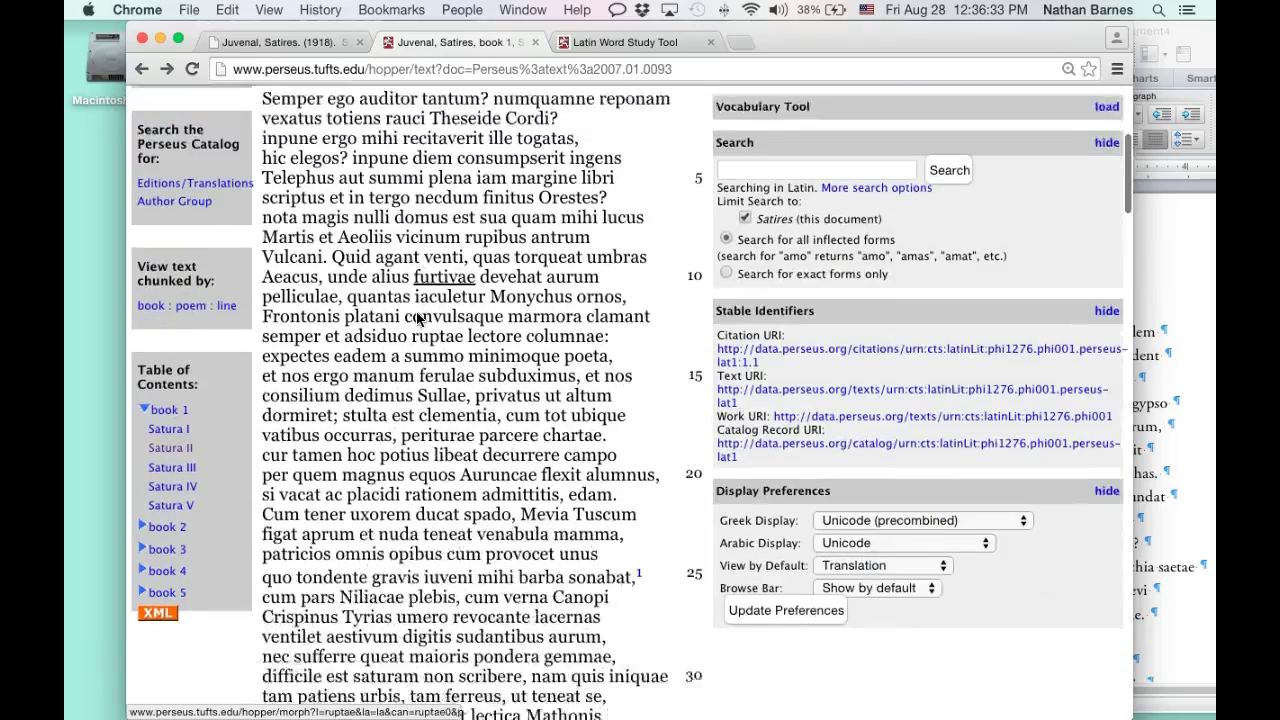
{"action": "left_click", "coordinate": [173, 399]}
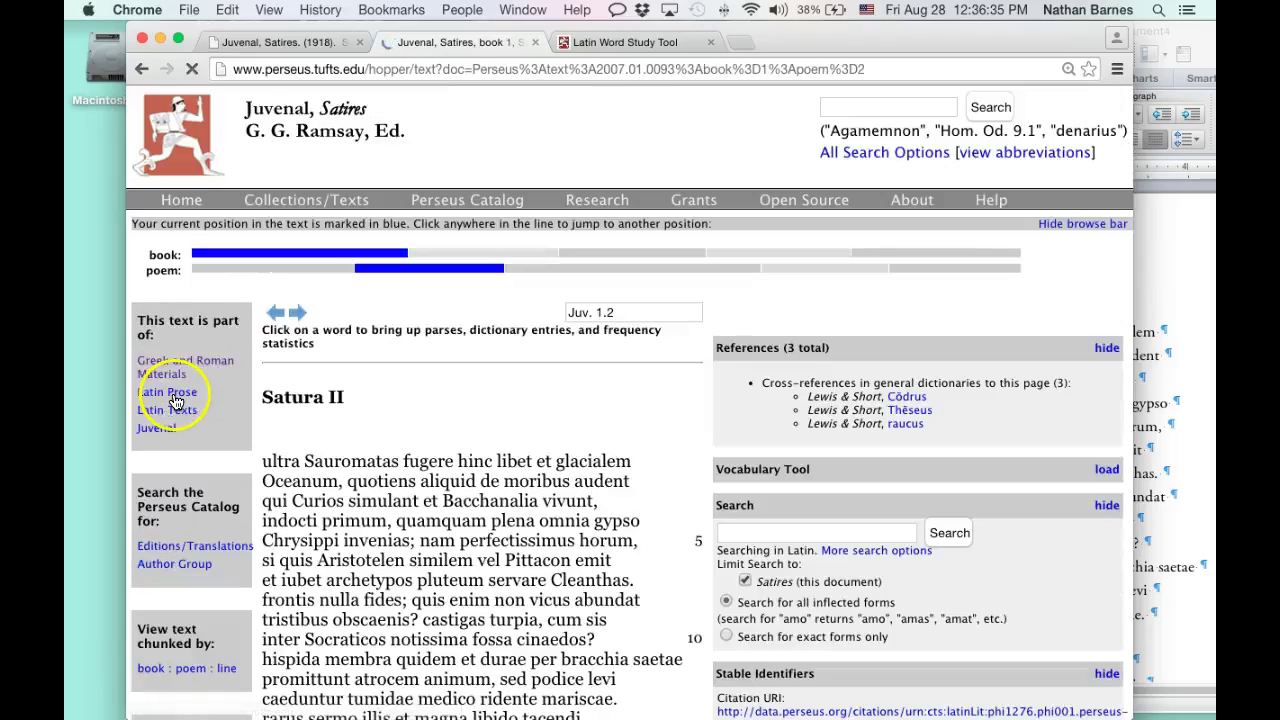
{"action": "scroll", "coordinate": [380, 383], "scroll_direction": "down", "scroll_amount": 5}
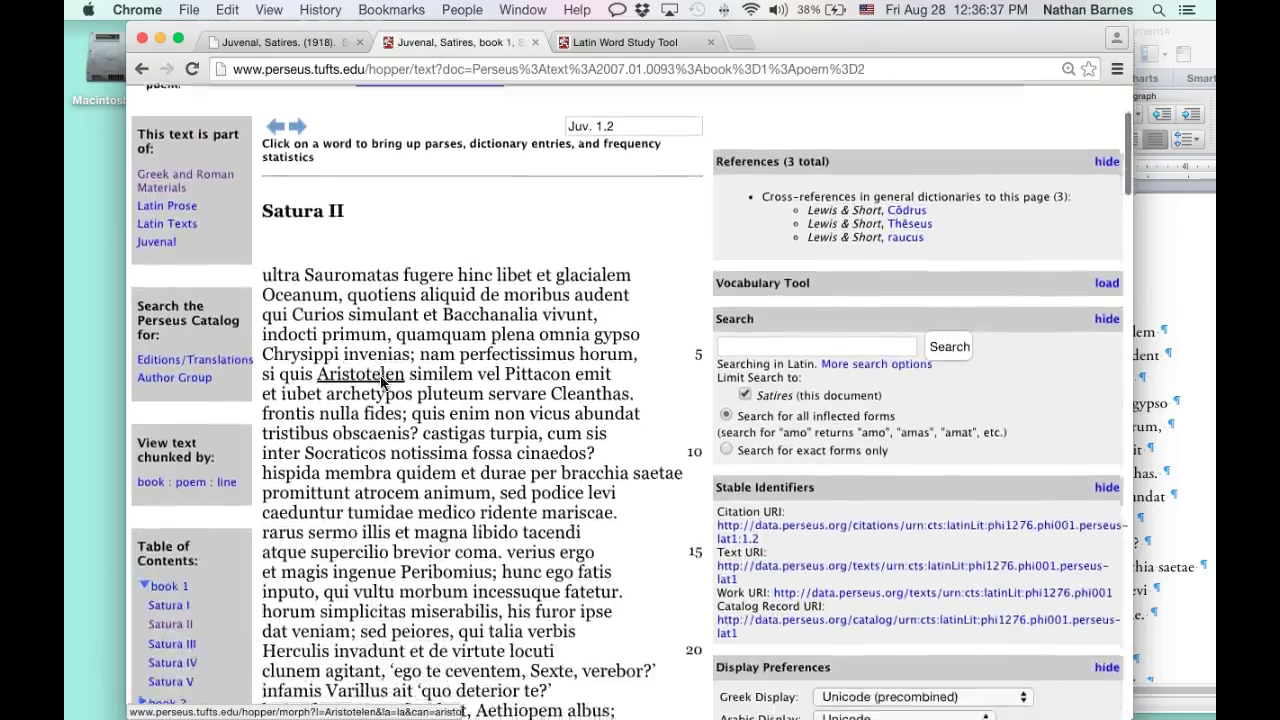
{"action": "scroll", "coordinate": [383, 352], "scroll_direction": "up", "scroll_amount": 2}
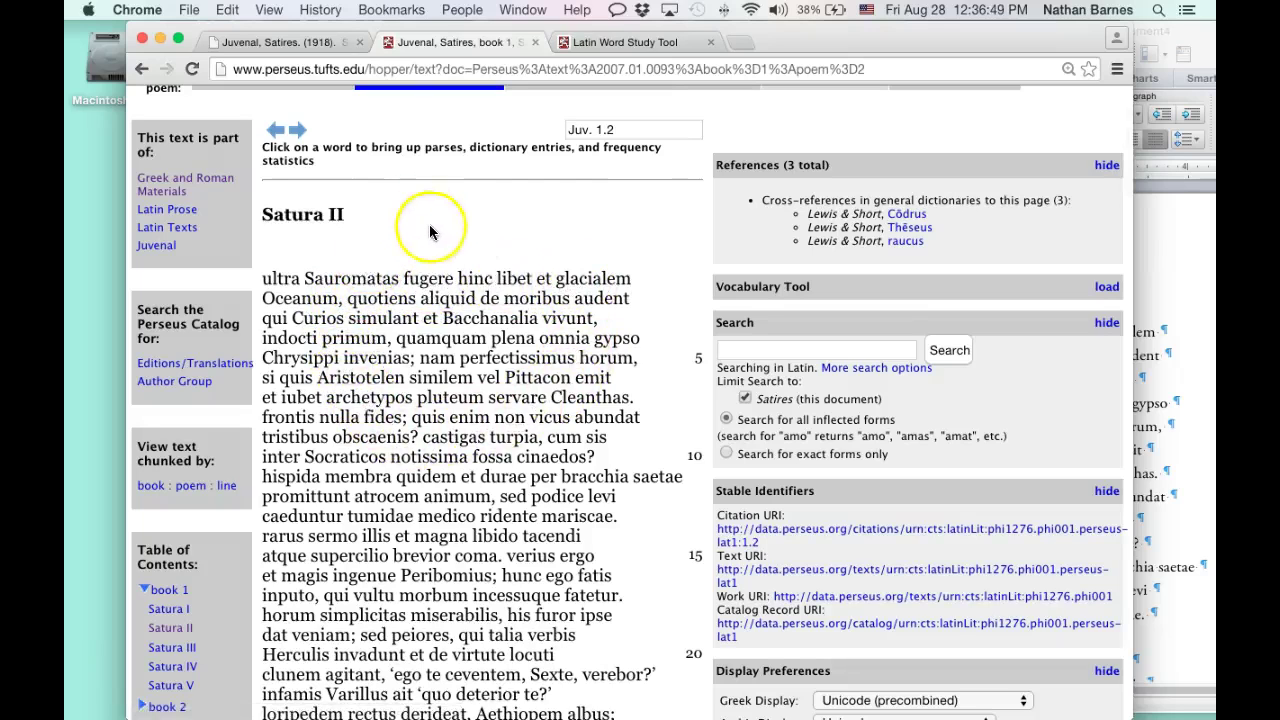
- Look up "fugere" from the first line of Satura II in the Latin Word Study Tool and examine its dictionary entry
{"action": "left_click", "coordinate": [433, 277]}
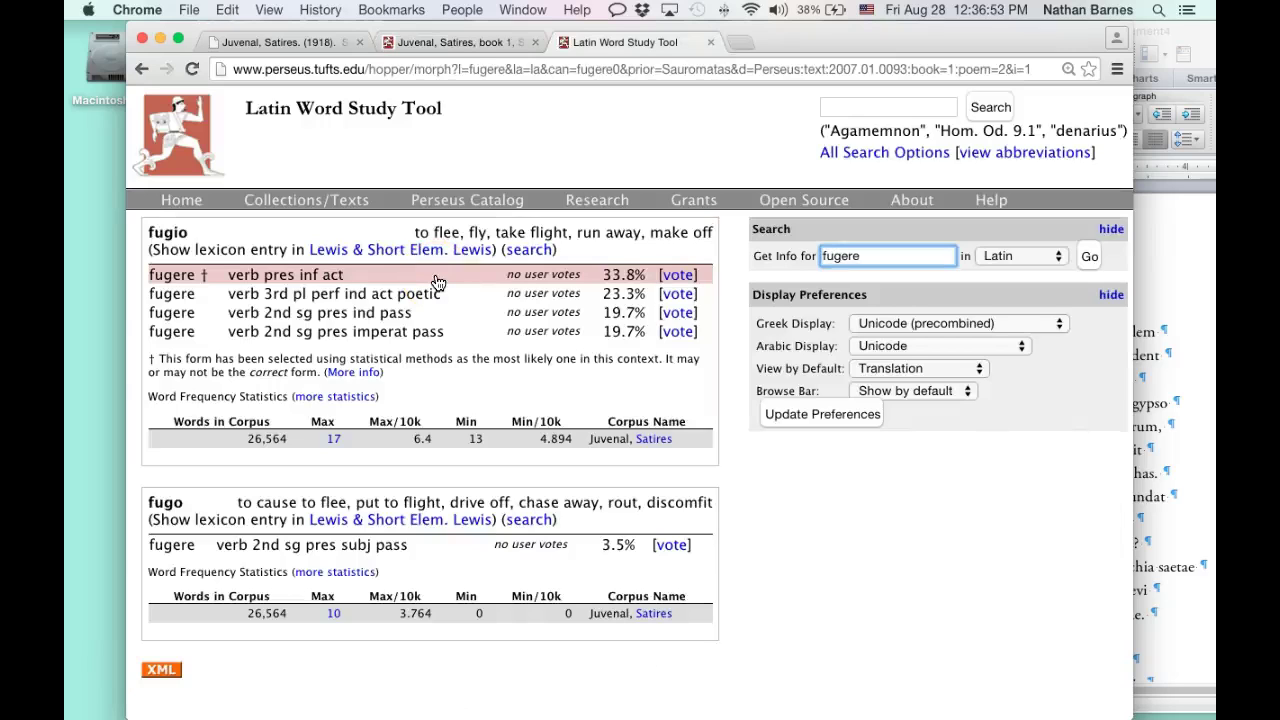
{"action": "left_click", "coordinate": [185, 230]}
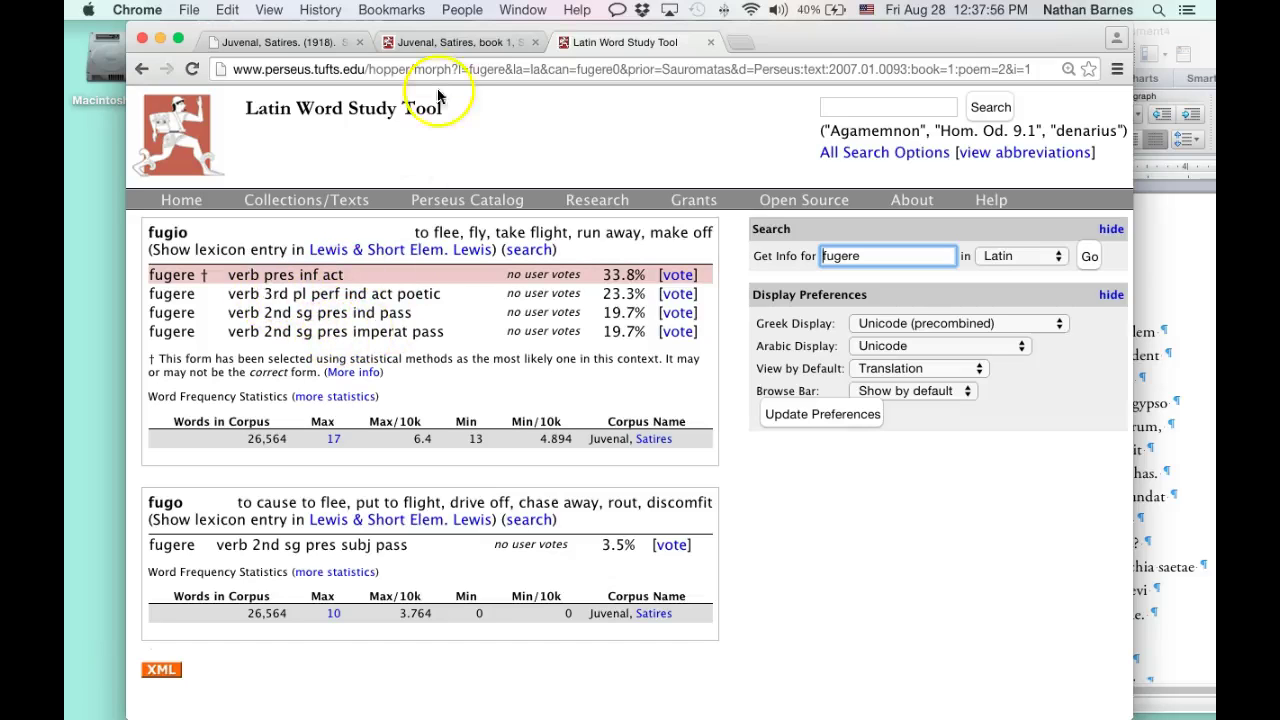
- Return to the Latin text of Satura II and look through its verses
{"action": "left_click", "coordinate": [457, 43]}
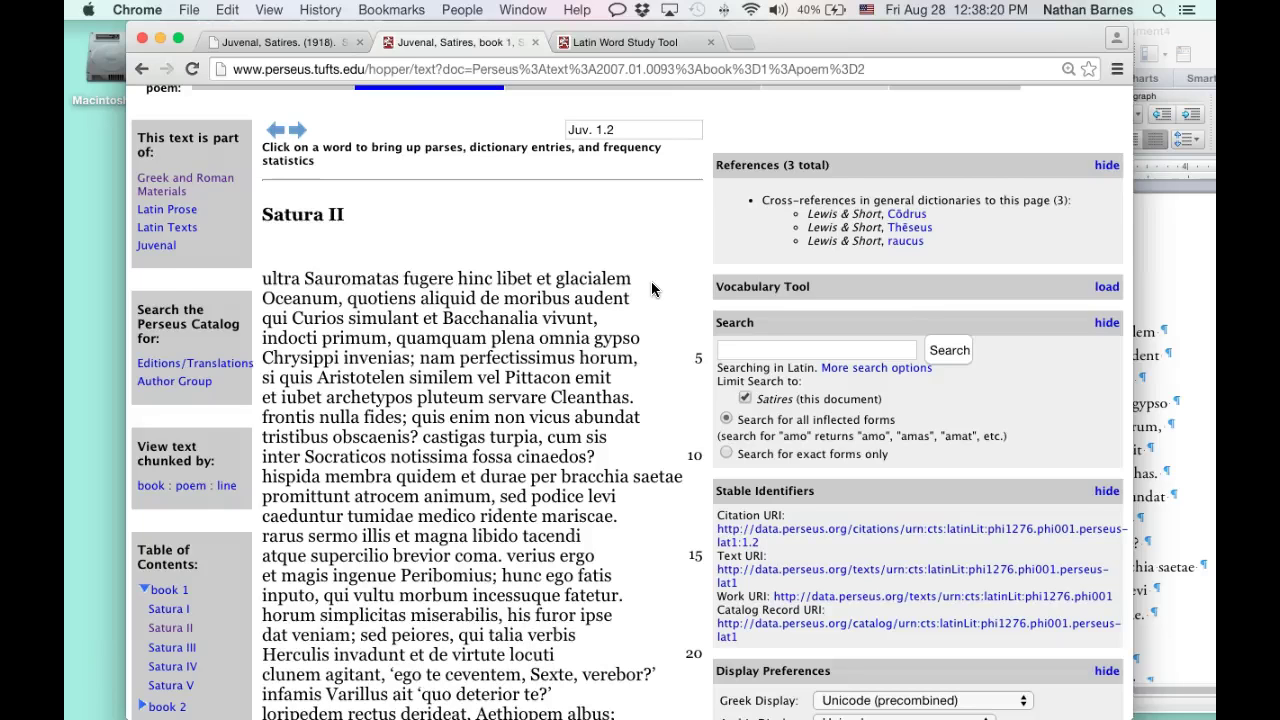
{"action": "scroll", "coordinate": [651, 289], "scroll_direction": "down", "scroll_amount": 4}
{"action": "scroll", "coordinate": [651, 289], "scroll_direction": "down", "scroll_amount": 8}
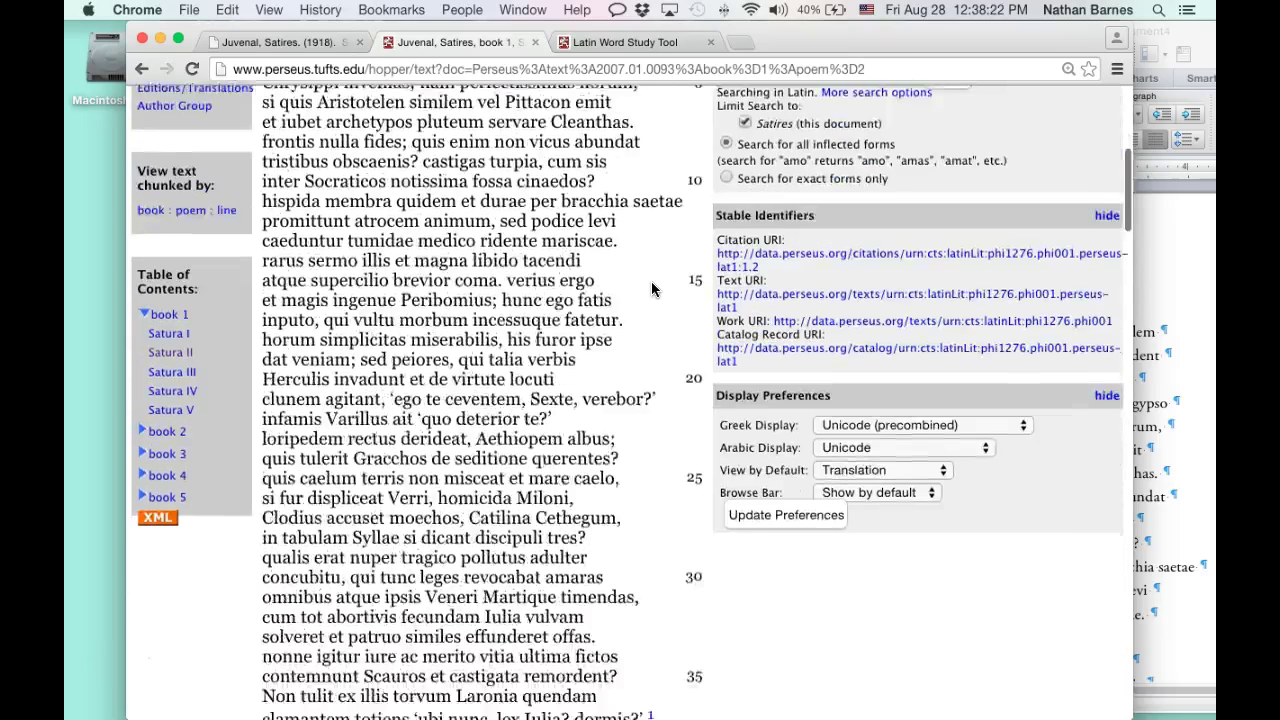
{"action": "scroll", "coordinate": [651, 289], "scroll_direction": "up", "scroll_amount": 7}
{"action": "scroll", "coordinate": [651, 281], "scroll_direction": "up", "scroll_amount": 2}
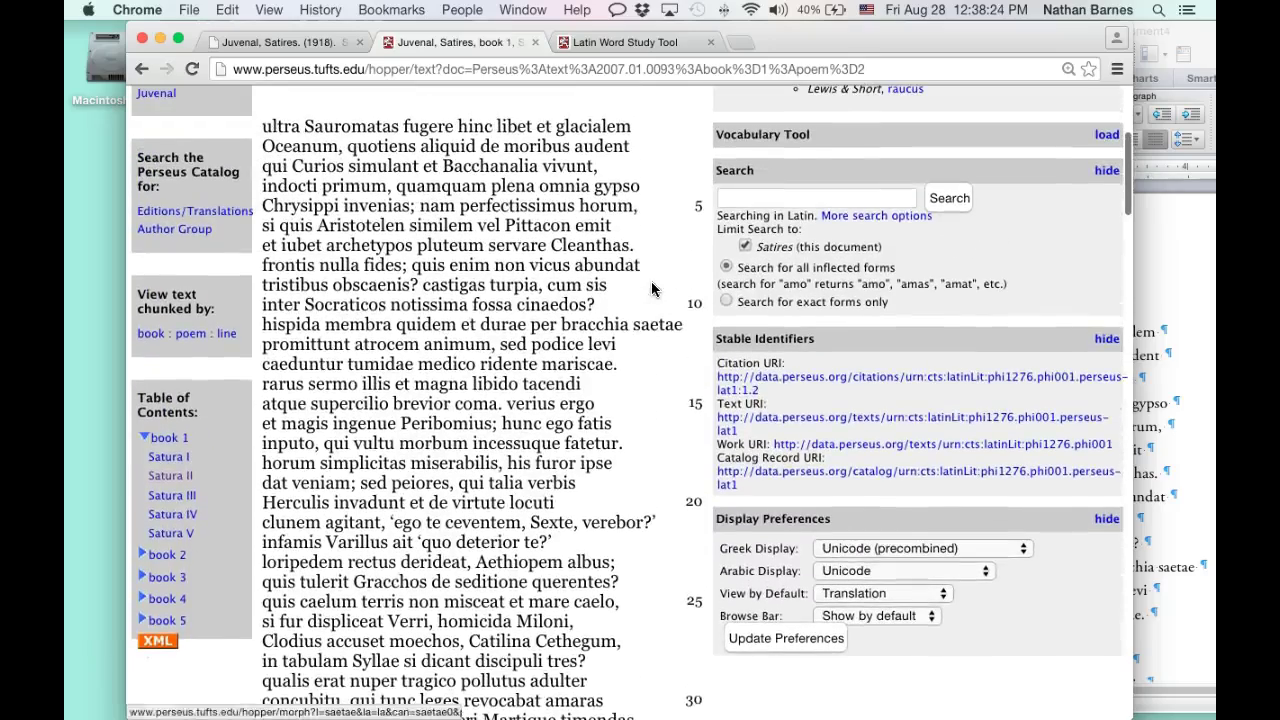
{"action": "left_click", "coordinate": [670, 286]}
{"action": "scroll", "coordinate": [670, 286], "scroll_direction": "up", "scroll_amount": 2}
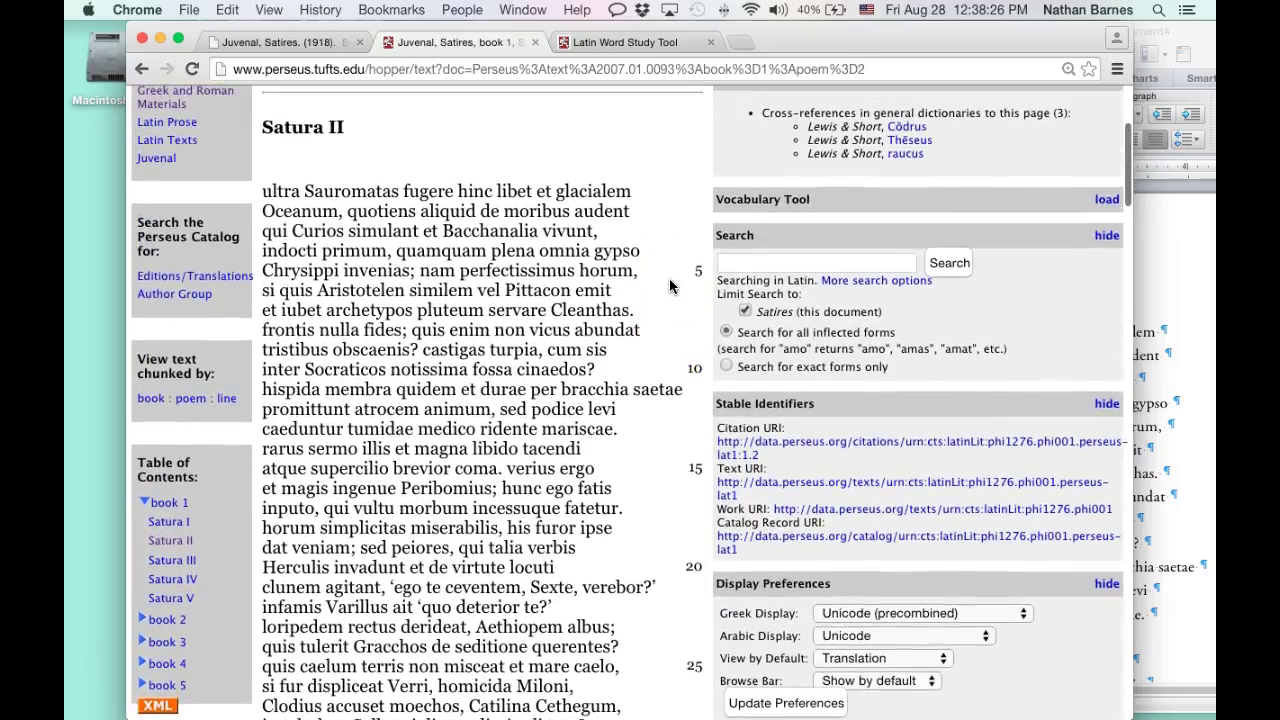
{"action": "scroll", "coordinate": [670, 286], "scroll_direction": "up", "scroll_amount": 4}
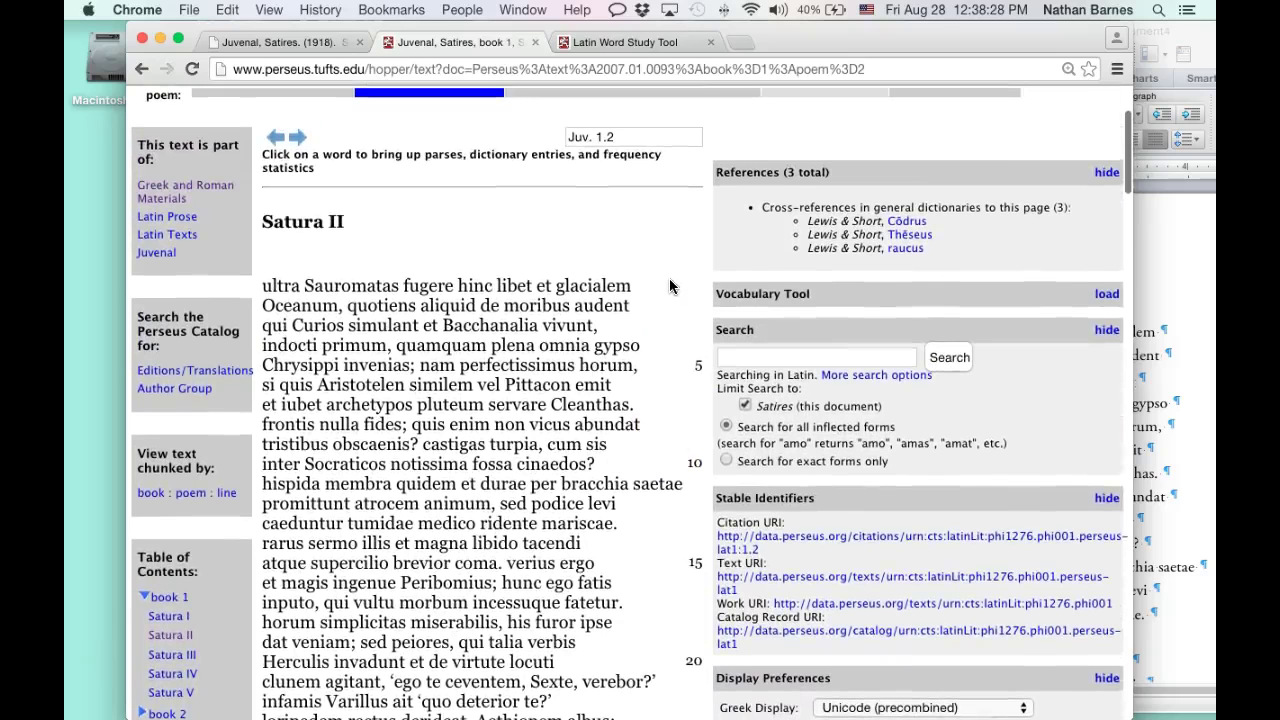
- Switch to Word and place the Document4 window beside the Latin text in the browser
{"action": "left_click", "coordinate": [1157, 240]}
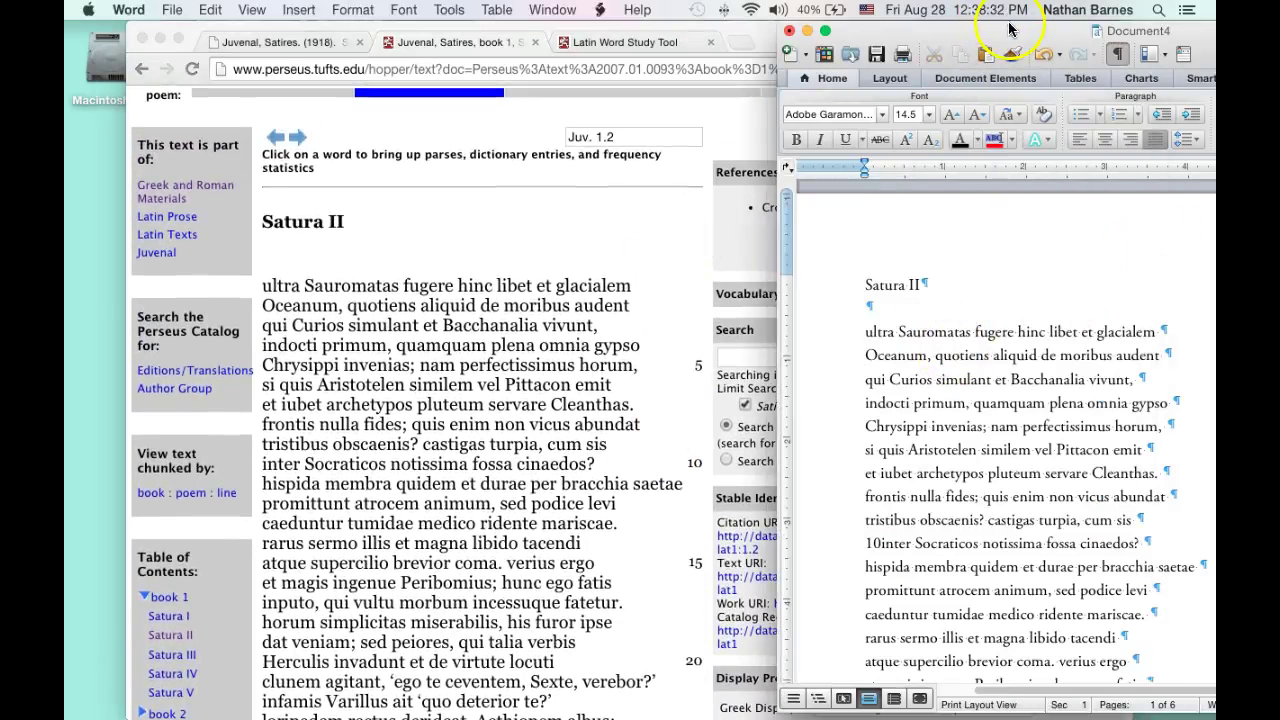
{"action": "left_click_drag", "start_coordinate": [1008, 30], "coordinate": [877, 30]}
{"action": "left_click", "coordinate": [645, 310]}
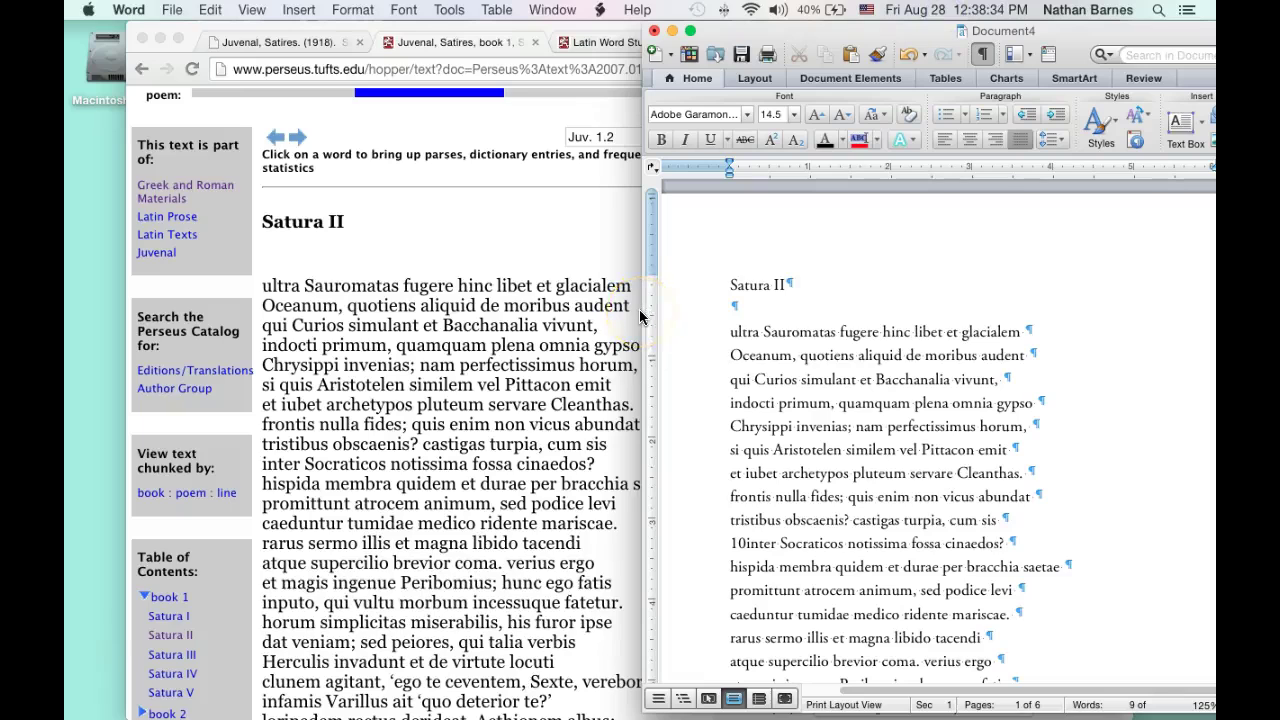
- Insert one blank line between the first two verses and place the cursor in the empty line above the first verse
{"action": "key", "text": "Return"}
{"action": "key", "text": "Return"}
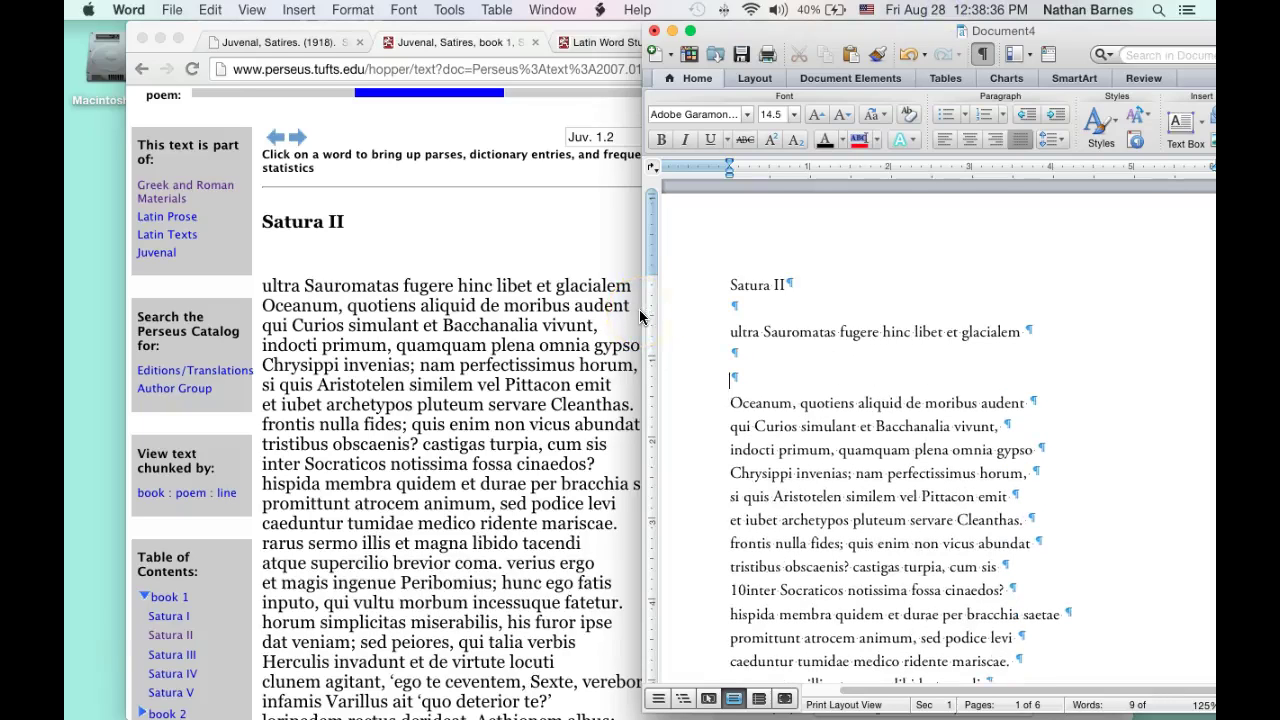
{"action": "key", "text": "Up"}
{"action": "key", "text": "BackSpace"}
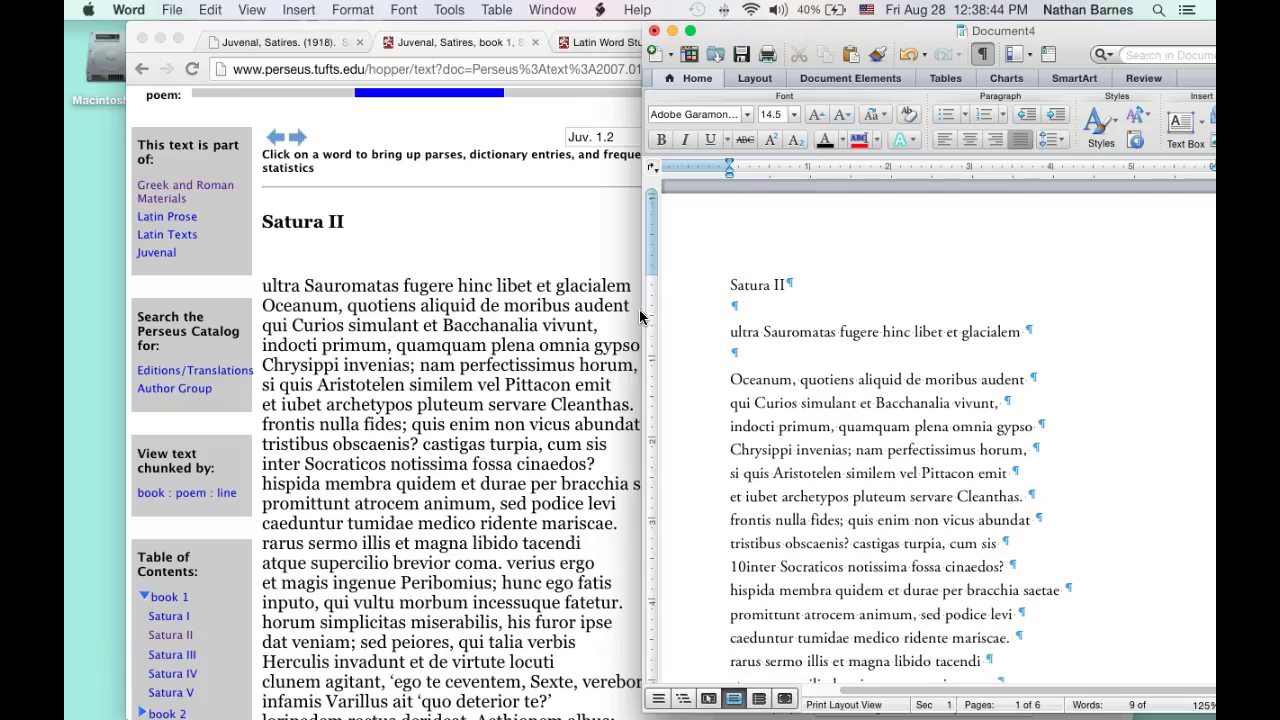
{"action": "key", "text": "Up"}
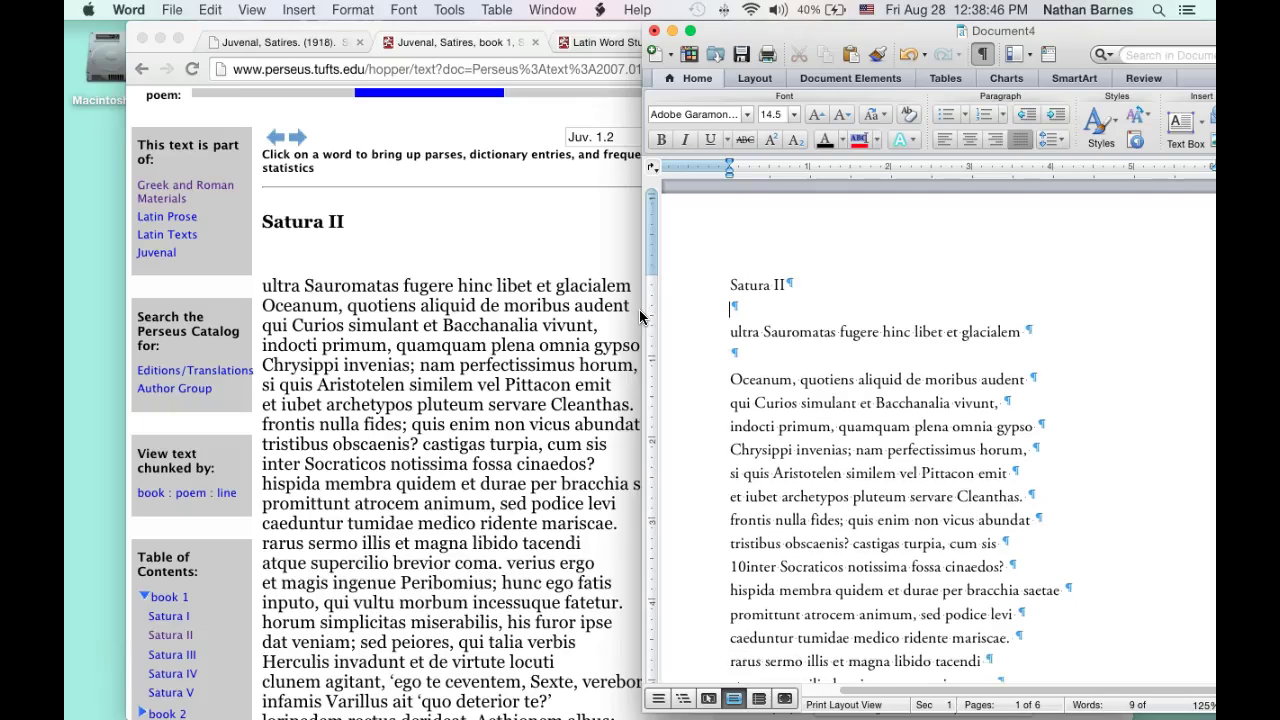